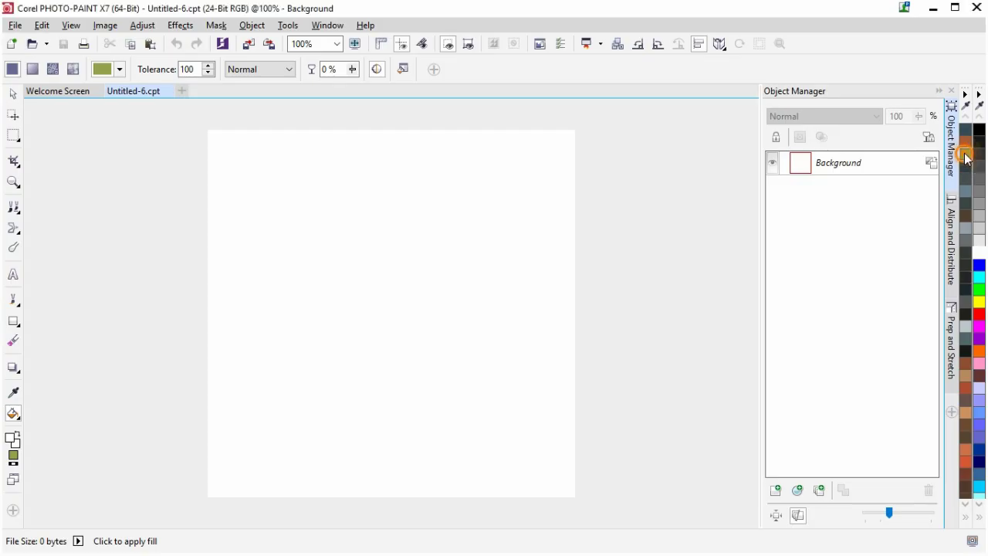
Add an olive-green filled Object 1 and an empty Object 2 above it.
click(776, 491)
click(251, 301)
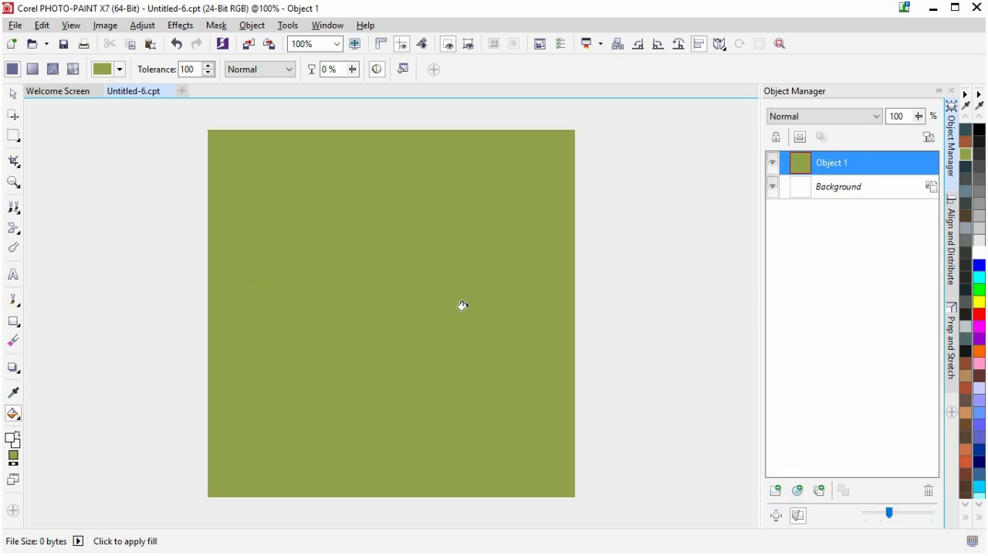
click(777, 493)
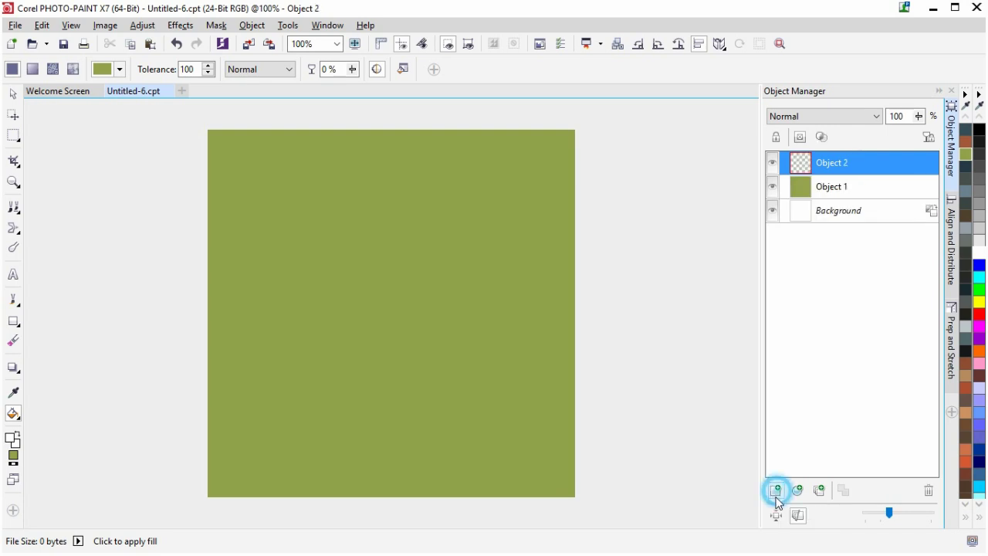
click(14, 300)
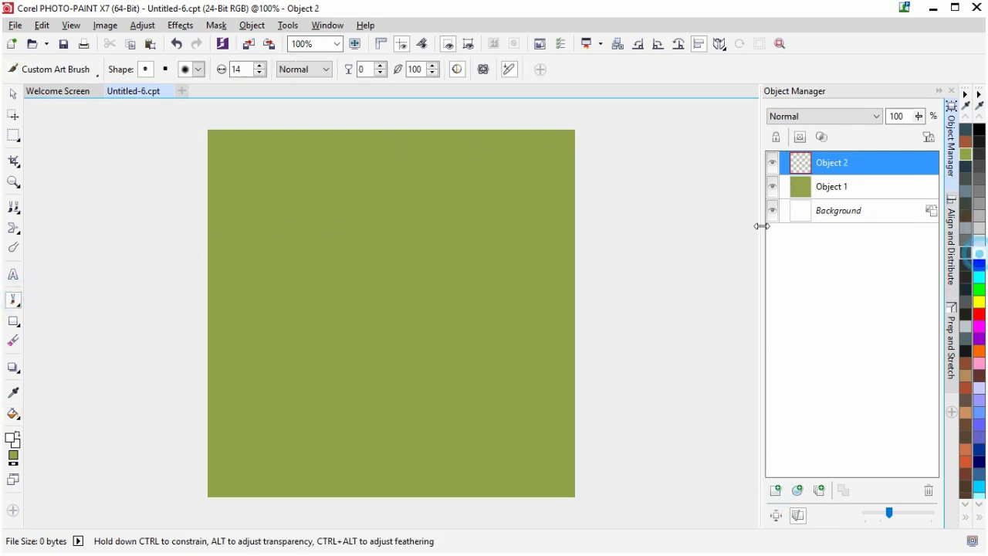
Paint the white curled centre and four petals, redoing the lower-right petal.
mouse_move(404, 297)
mouse_down()
mouse_move(385, 315)
mouse_move(371, 291)
mouse_move(399, 278)
mouse_move(404, 309)
mouse_move(365, 299)
mouse_move(397, 284)
mouse_move(373, 299)
mouse_move(398, 188)
mouse_move(494, 171)
mouse_move(510, 265)
mouse_move(414, 294)
mouse_up()
mouse_move(371, 267)
mouse_down()
mouse_move(307, 201)
mouse_move(285, 208)
mouse_up()
mouse_move(265, 249)
mouse_down()
mouse_move(312, 304)
mouse_move(359, 300)
mouse_move(277, 364)
mouse_move(330, 425)
mouse_move(404, 368)
mouse_move(360, 296)
mouse_move(459, 304)
mouse_move(484, 390)
mouse_move(430, 403)
mouse_move(378, 344)
mouse_move(383, 368)
mouse_up()
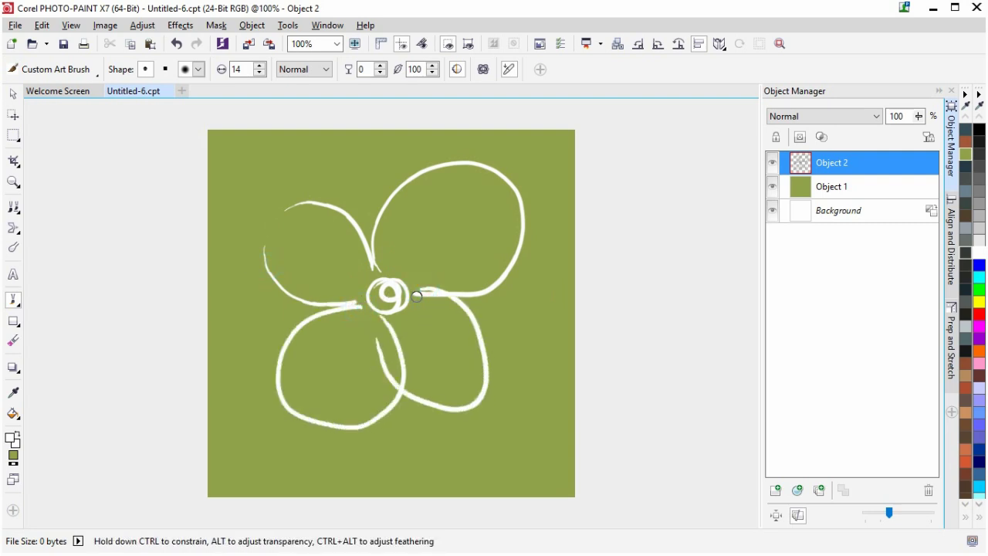
key(ctrl+z)
mouse_move(416, 295)
mouse_down()
mouse_move(465, 300)
mouse_move(505, 359)
mouse_move(472, 406)
mouse_move(400, 381)
mouse_move(388, 300)
mouse_move(467, 324)
mouse_up()
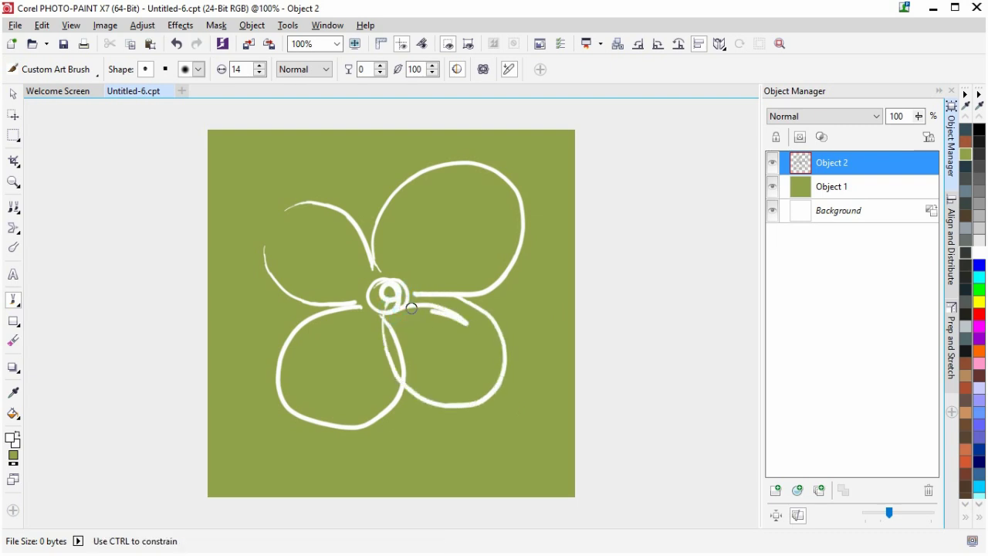
Add white strokes radiating out from the flower centre.
mouse_move(394, 310)
mouse_down()
mouse_move(441, 369)
mouse_move(394, 315)
mouse_move(365, 371)
mouse_move(370, 316)
mouse_move(309, 357)
mouse_up()
mouse_move(377, 290)
mouse_down()
mouse_move(321, 266)
mouse_move(345, 248)
mouse_up()
drag(386, 280, 450, 224)
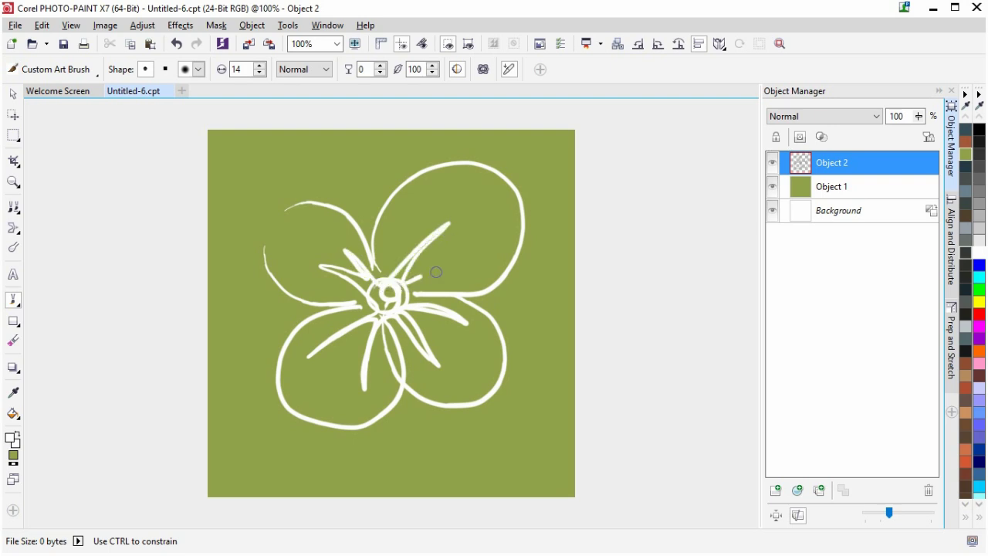
Add a new layer above Object 1 and sample the olive green as paint colour.
click(879, 186)
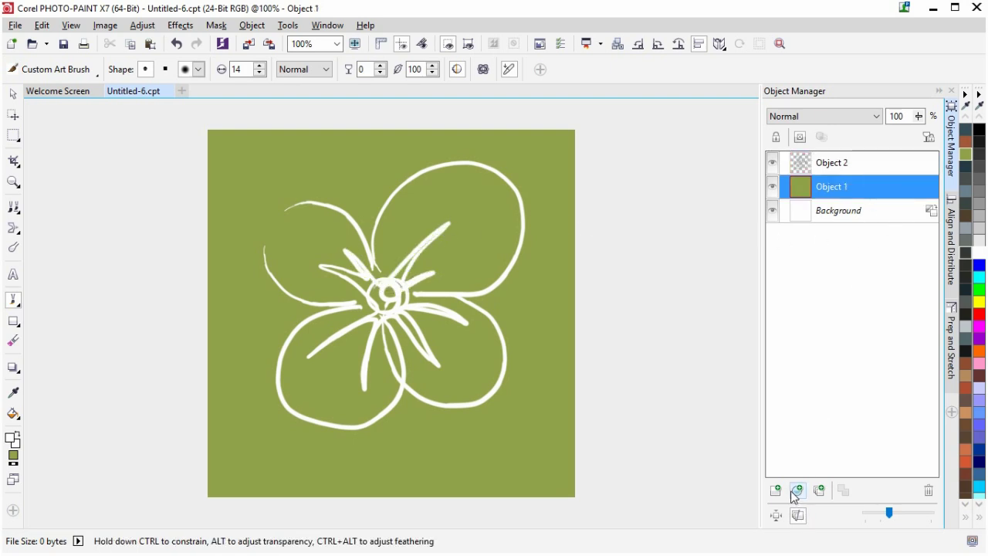
click(776, 490)
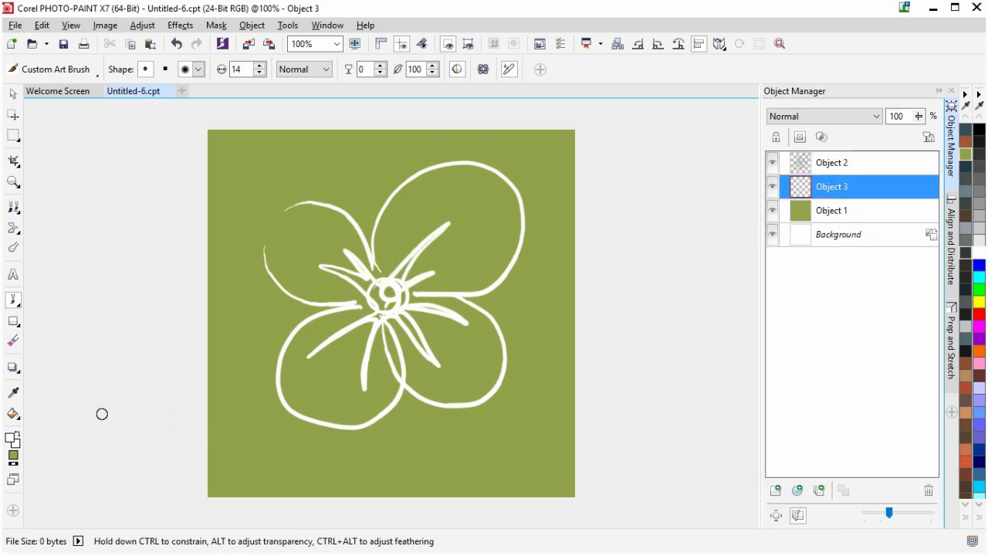
click(13, 392)
click(251, 428)
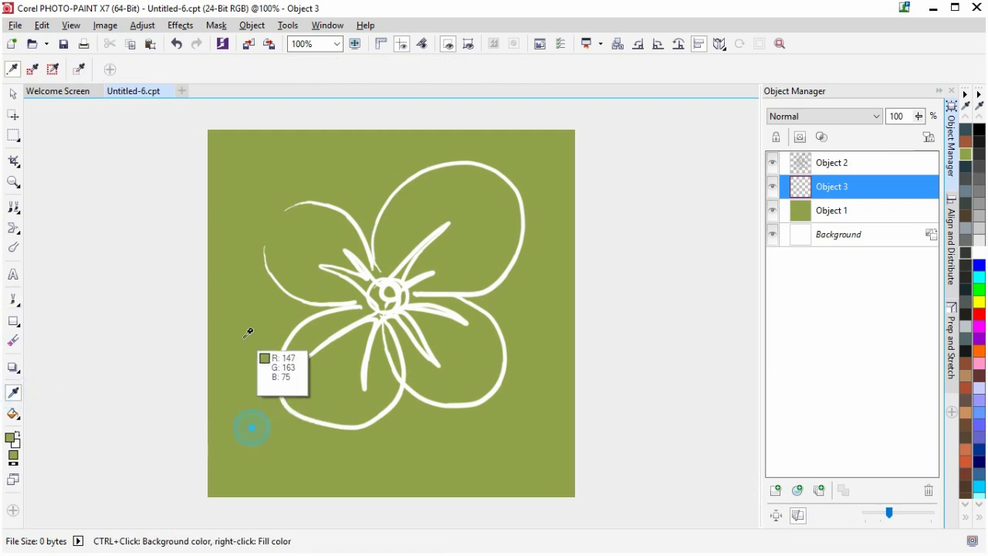
Set the layer to Multiply and paint dark green shading at the centre with brush size 47.
click(15, 301)
click(822, 116)
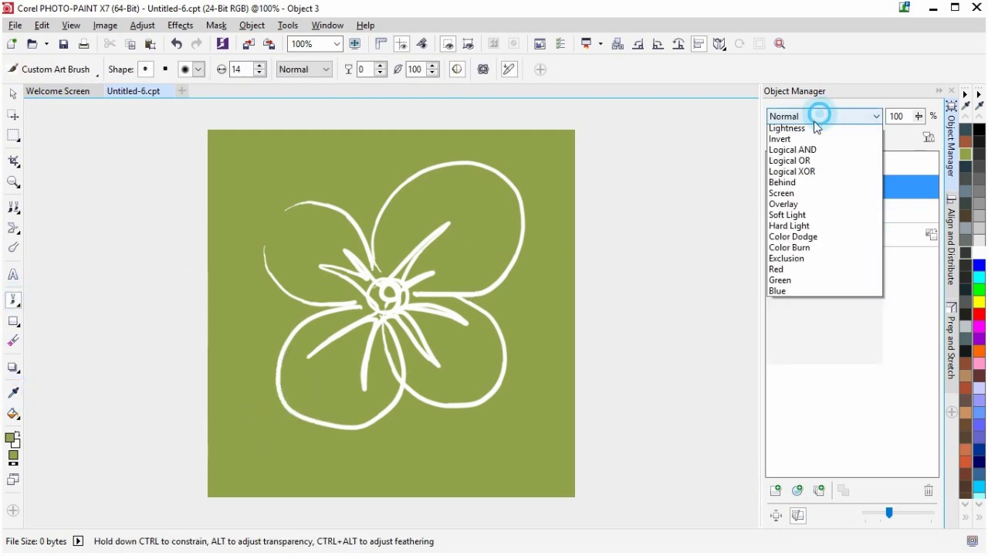
click(803, 176)
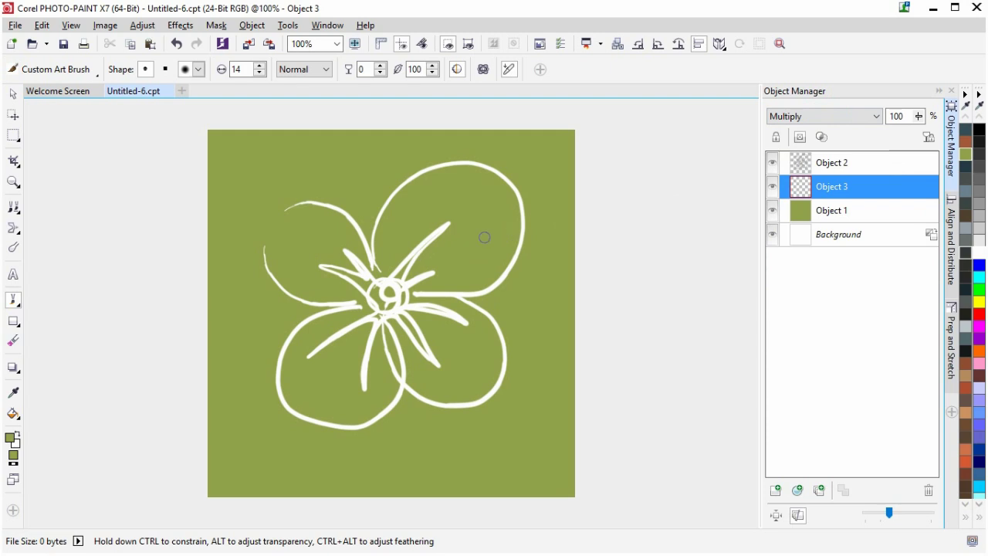
mouse_move(417, 316)
mouse_down()
mouse_move(436, 312)
mouse_move(432, 305)
mouse_up()
mouse_move(409, 227)
mouse_down()
mouse_move(390, 271)
mouse_move(403, 294)
mouse_move(333, 286)
mouse_up()
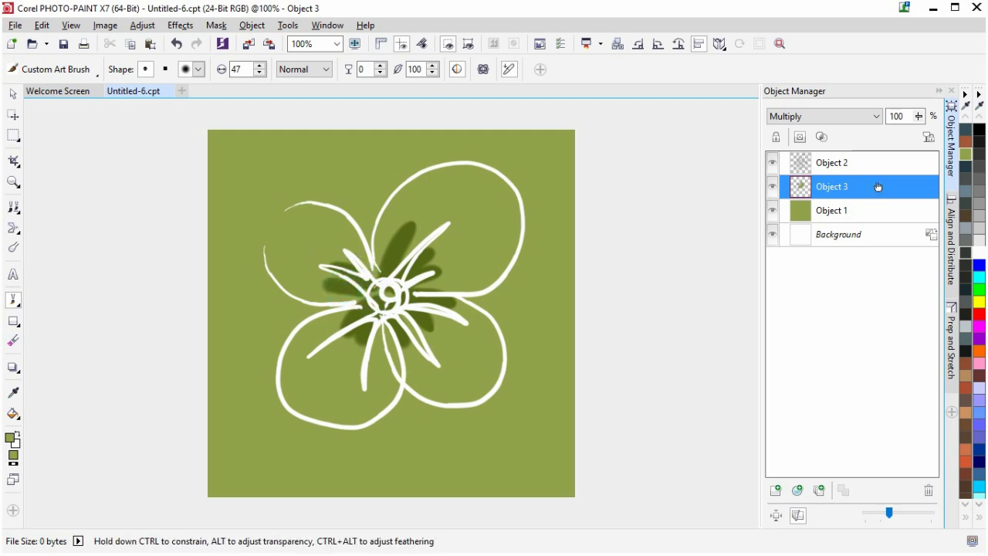
Add an empty Object 4 above the outline layer and set the paint colour to white.
click(880, 163)
click(775, 490)
click(979, 253)
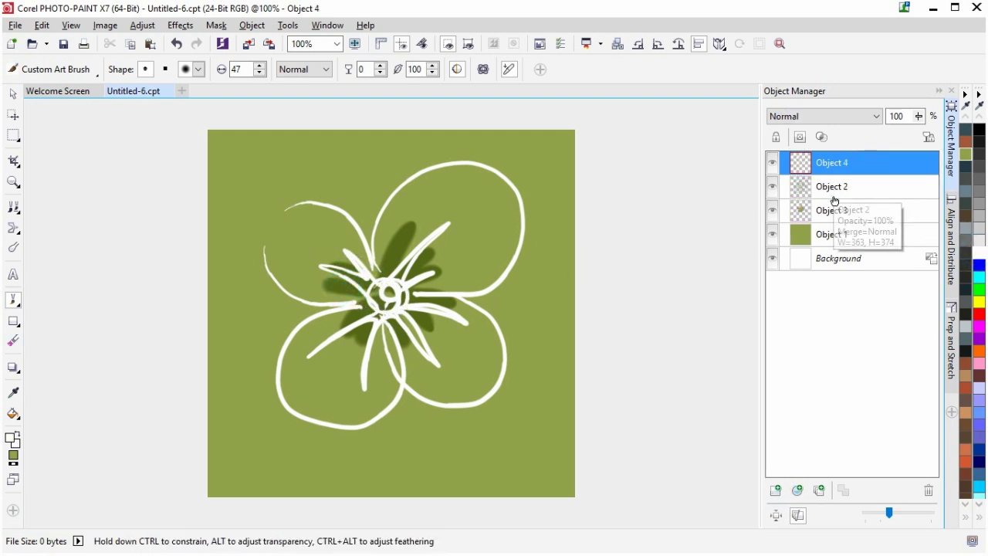
Move Object 3 above Object 2, select Object 4 and set brush size to 27.
drag(837, 210, 847, 187)
click(844, 162)
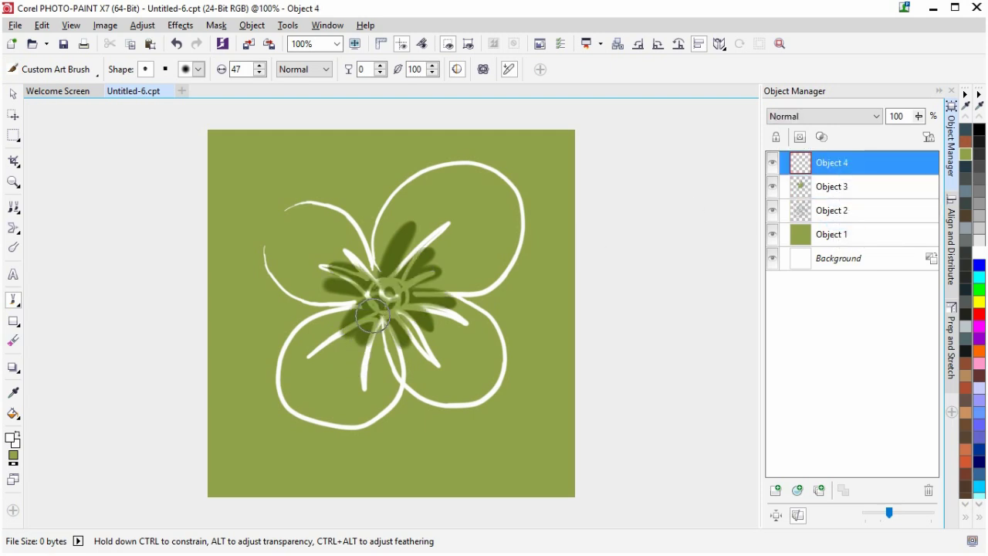
mouse_move(385, 300)
mouse_down()
mouse_move(386, 313)
mouse_move(392, 295)
mouse_up()
Scatter small white dots around the flower and near the tile corners.
click(368, 190)
click(280, 312)
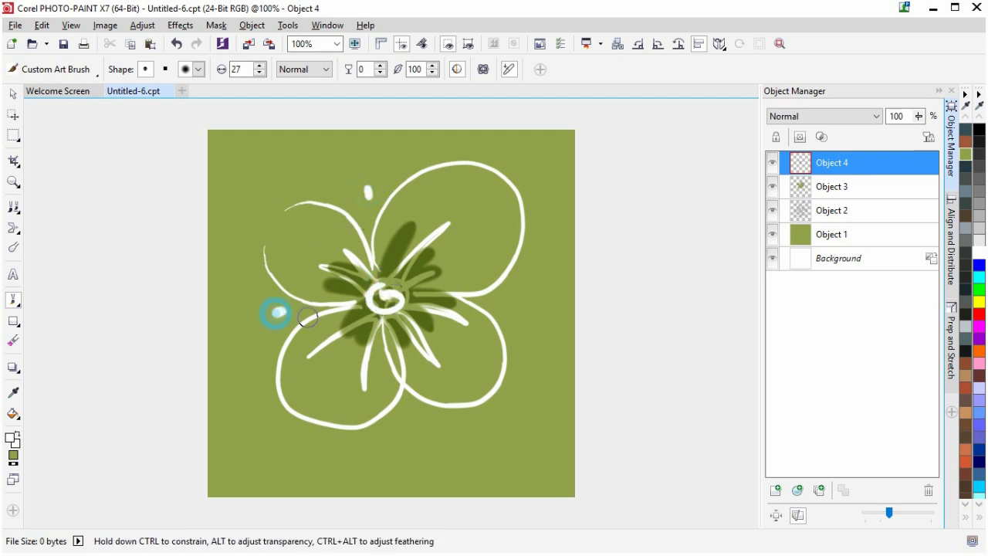
click(421, 438)
click(515, 307)
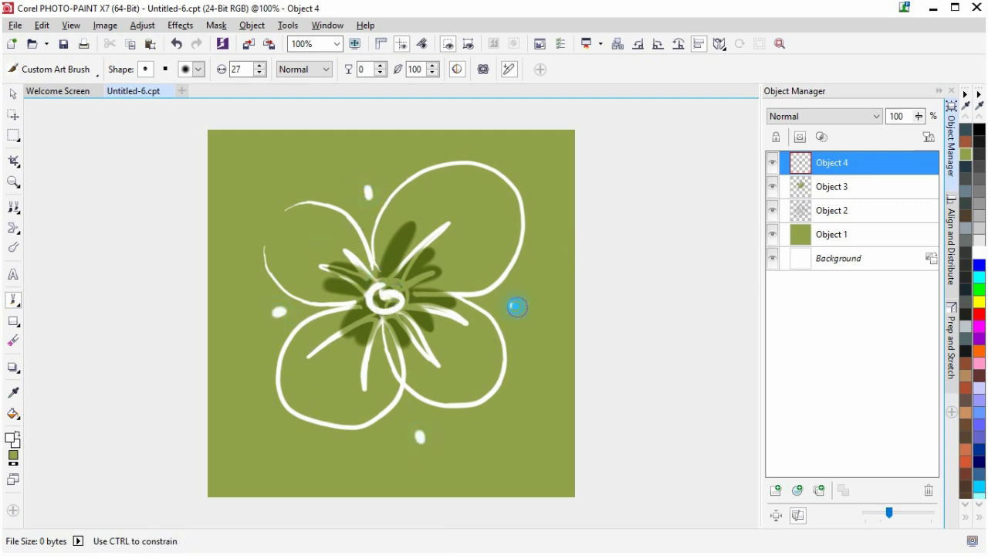
click(264, 423)
click(259, 192)
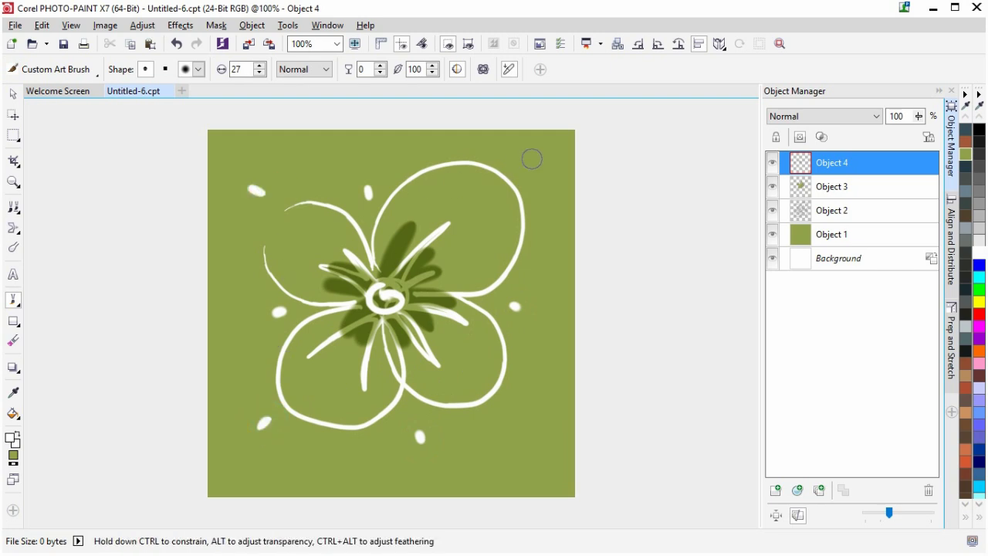
click(532, 150)
click(526, 408)
Save the tile as flower-green.png in Bitmap Patterns, accepting the layer merge and PNG settings.
click(15, 25)
click(46, 163)
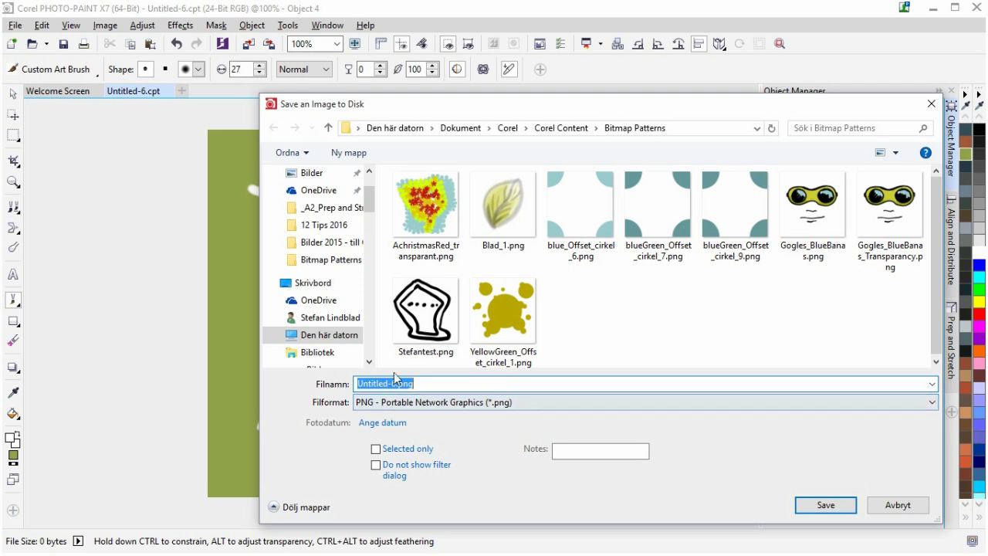
text(flower-green)
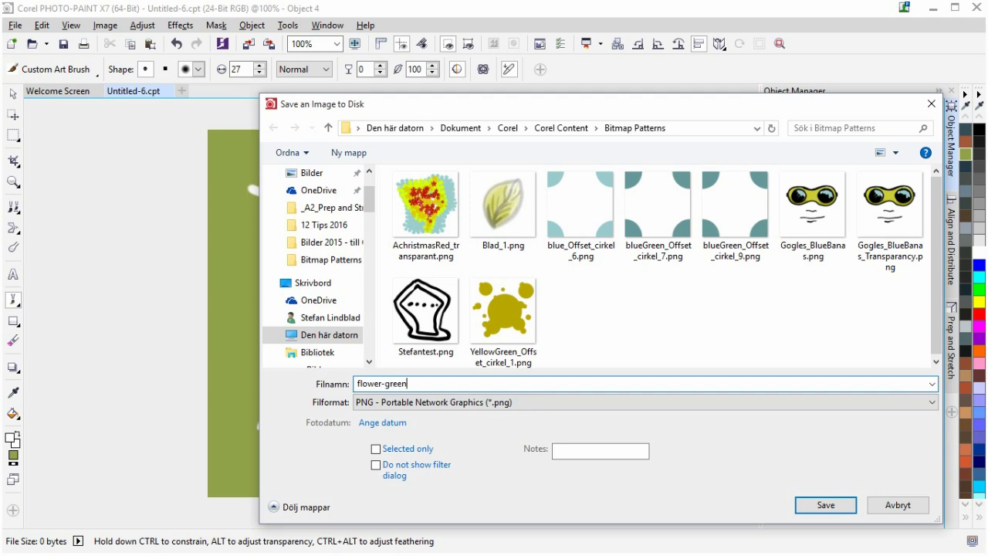
click(825, 505)
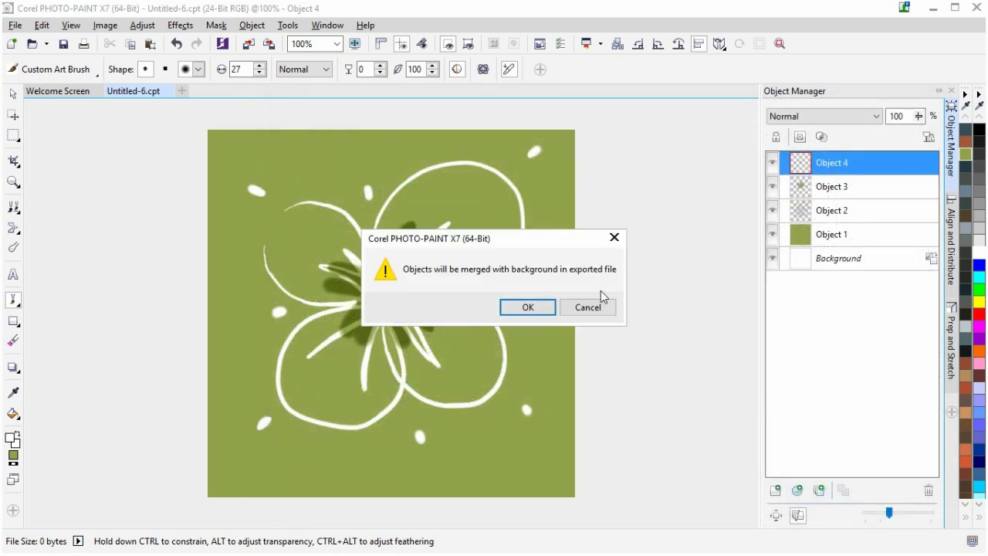
click(528, 306)
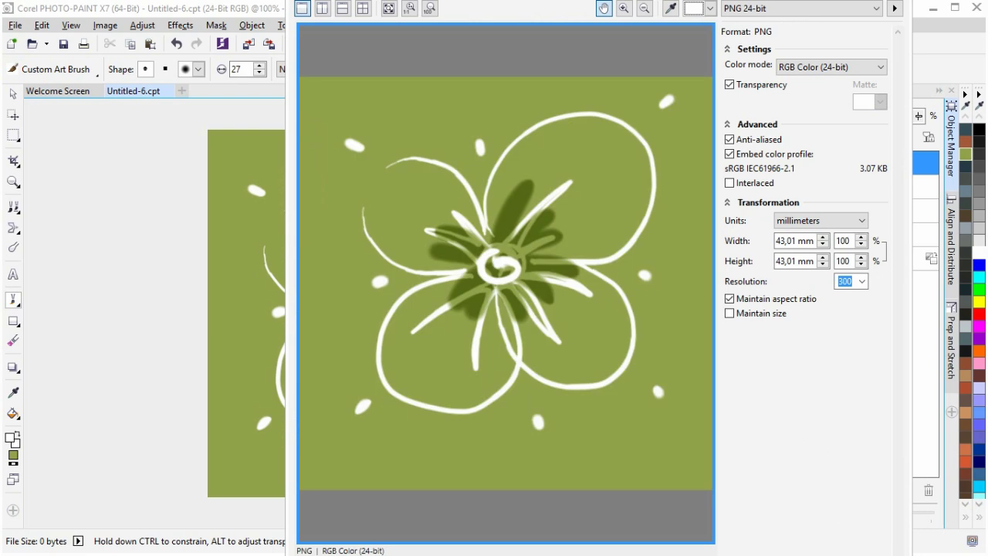
key(Return)
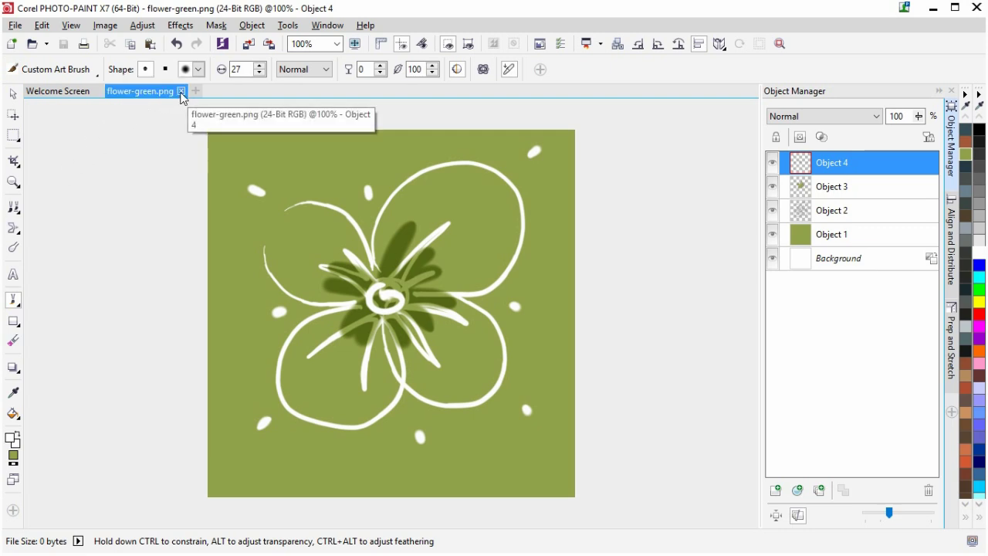
Open the Fill tool's Edit Fill dialog and switch it to a bitmap pattern fill.
click(13, 413)
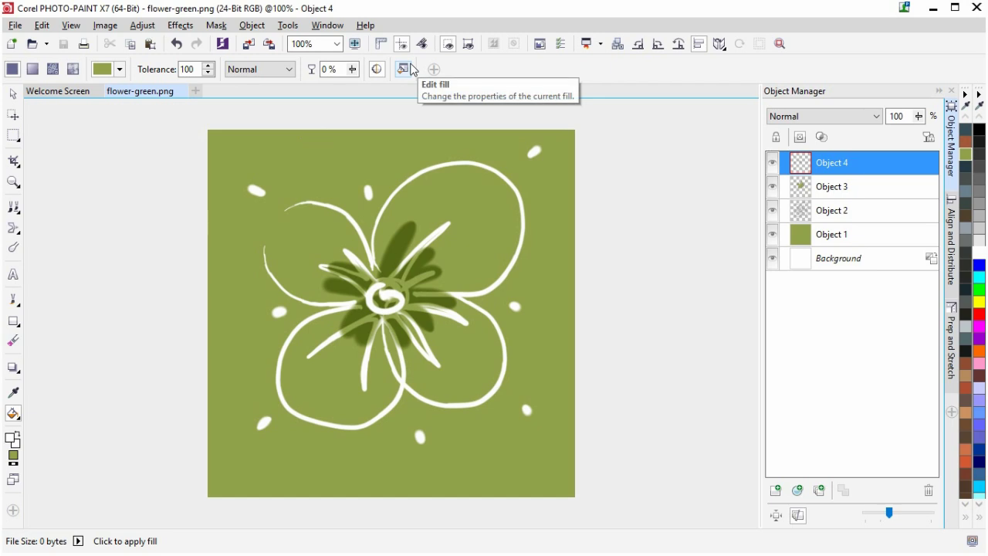
double_click(17, 421)
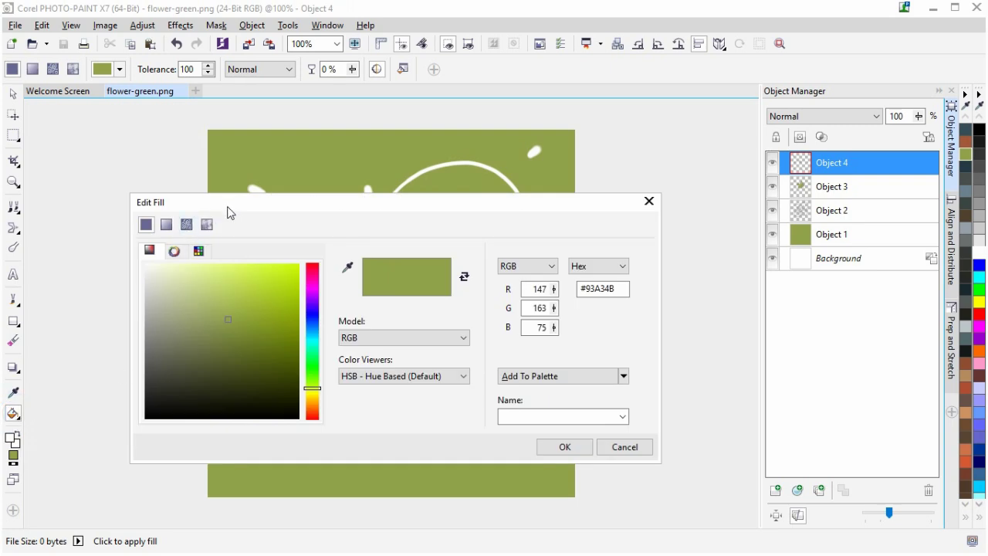
drag(229, 210, 223, 194)
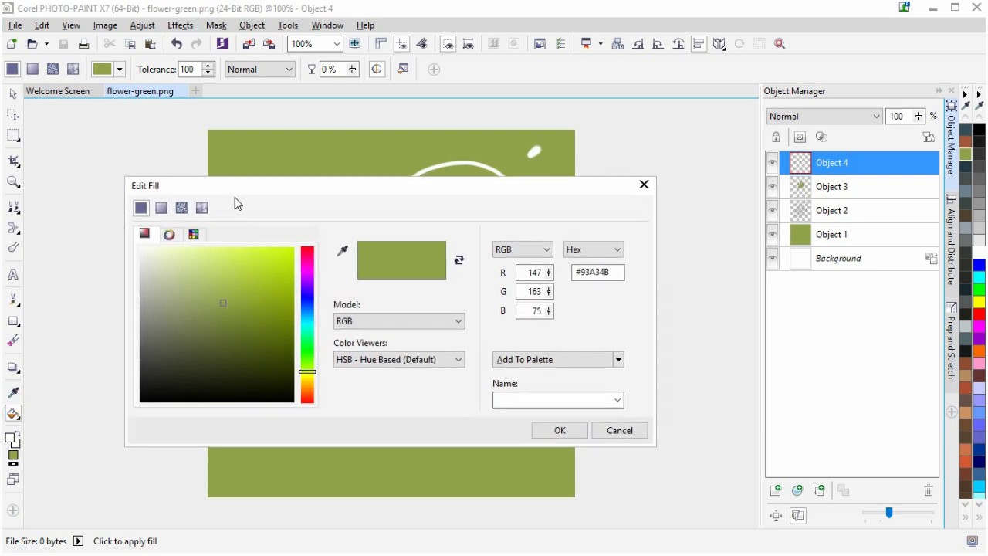
click(182, 209)
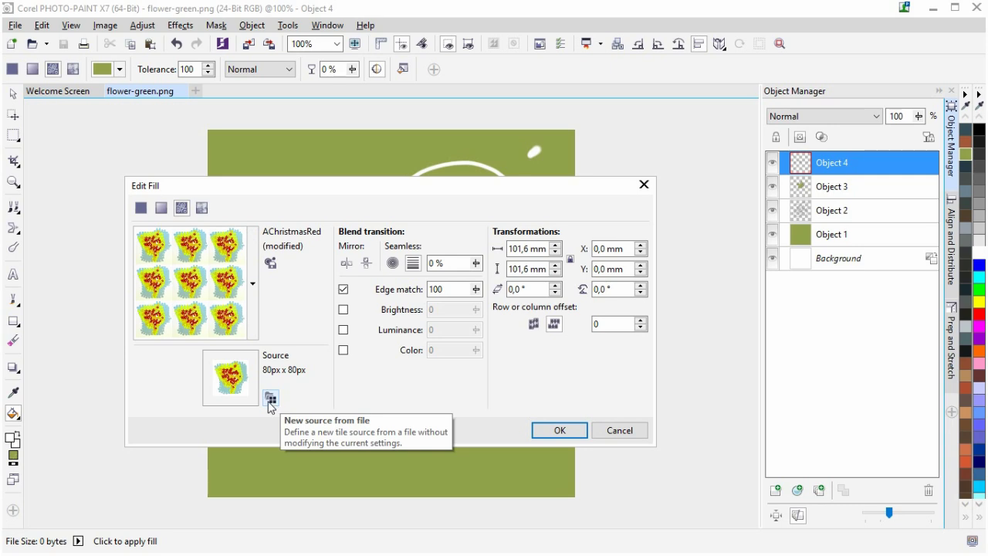
Import flower-green.png as the new bitmap pattern source.
click(271, 398)
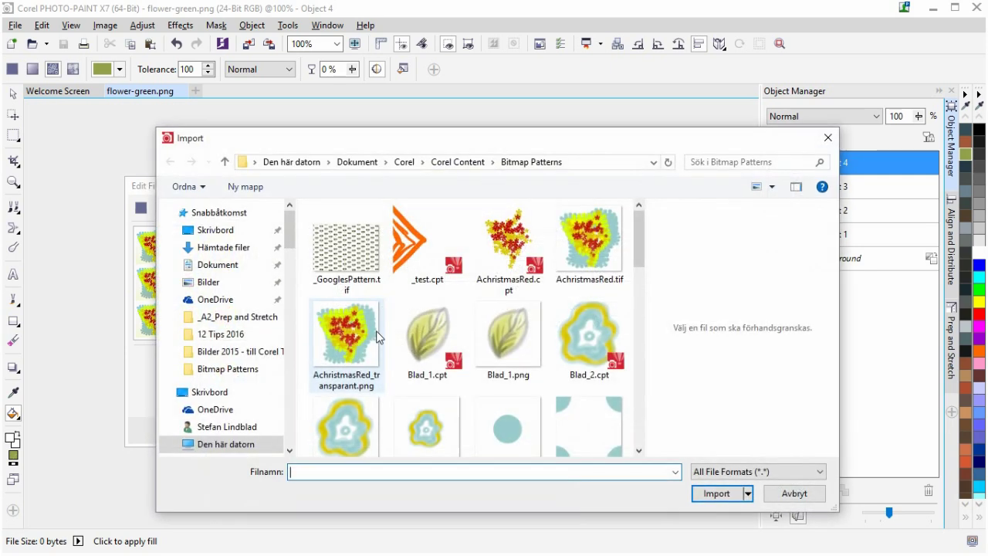
scroll(645, 254, down, 10)
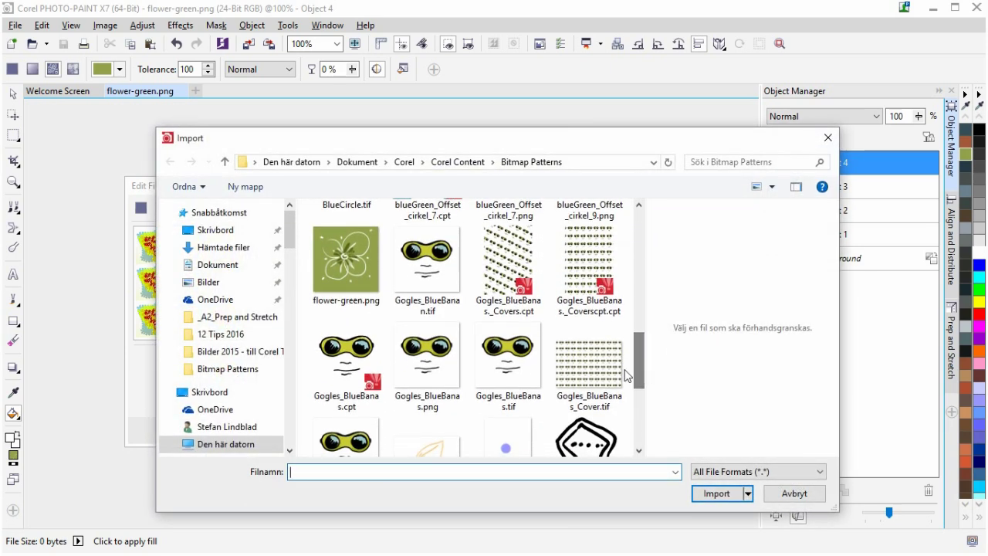
click(345, 271)
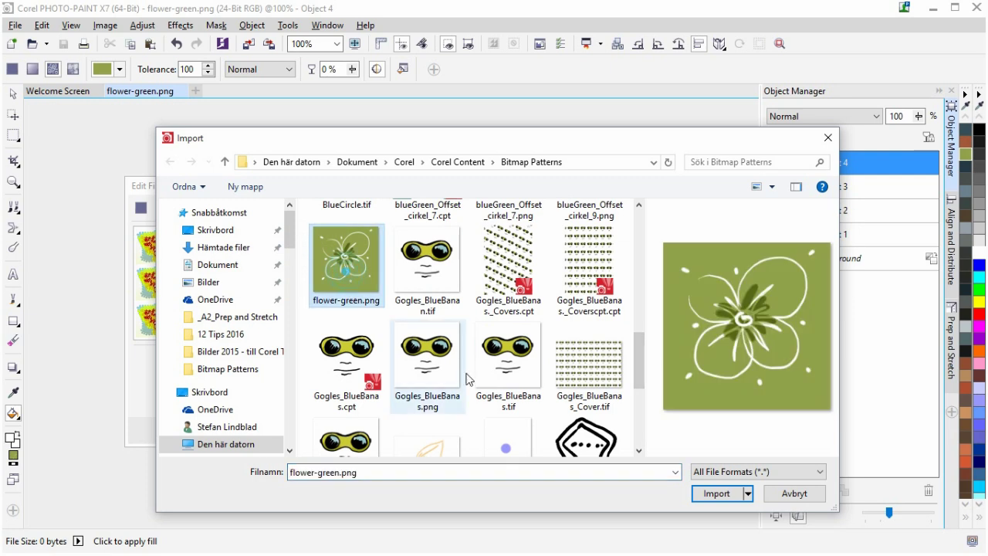
click(714, 494)
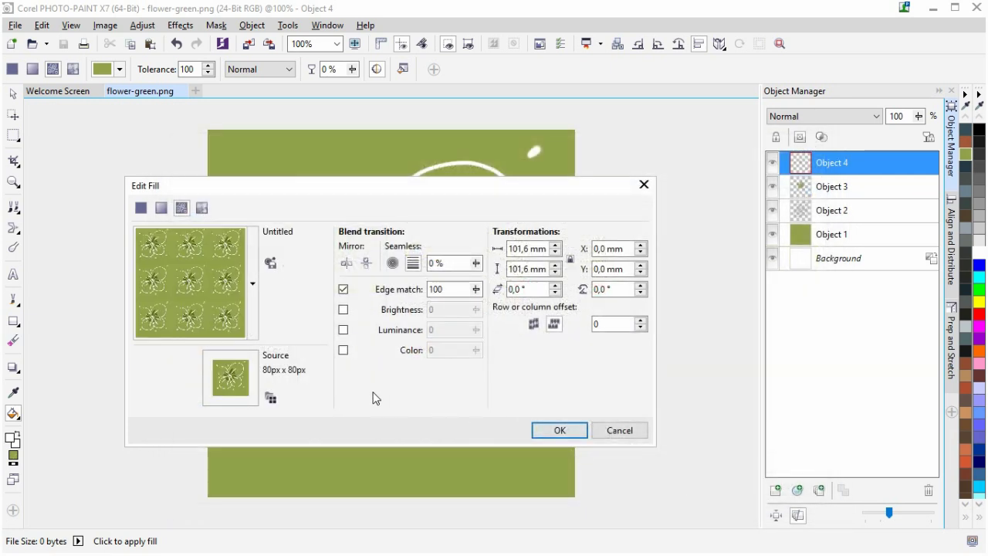
Toggle horizontal and vertical tile mirroring and confirm the fill settings.
click(347, 266)
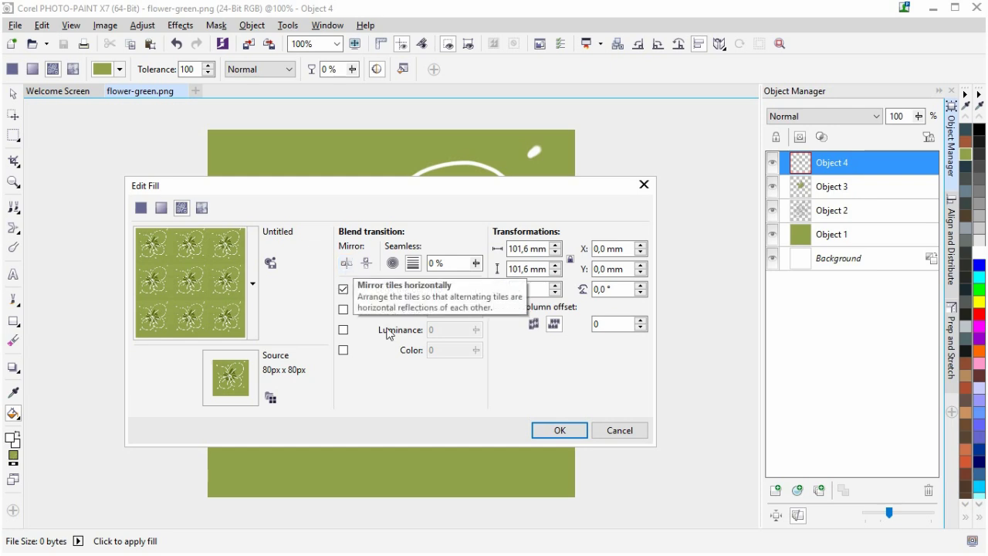
click(349, 266)
click(366, 263)
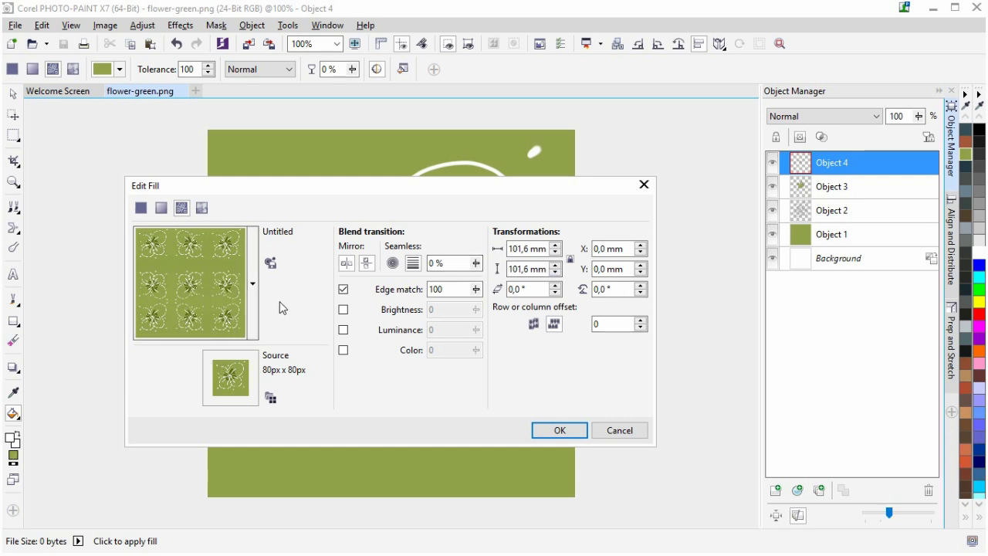
click(559, 430)
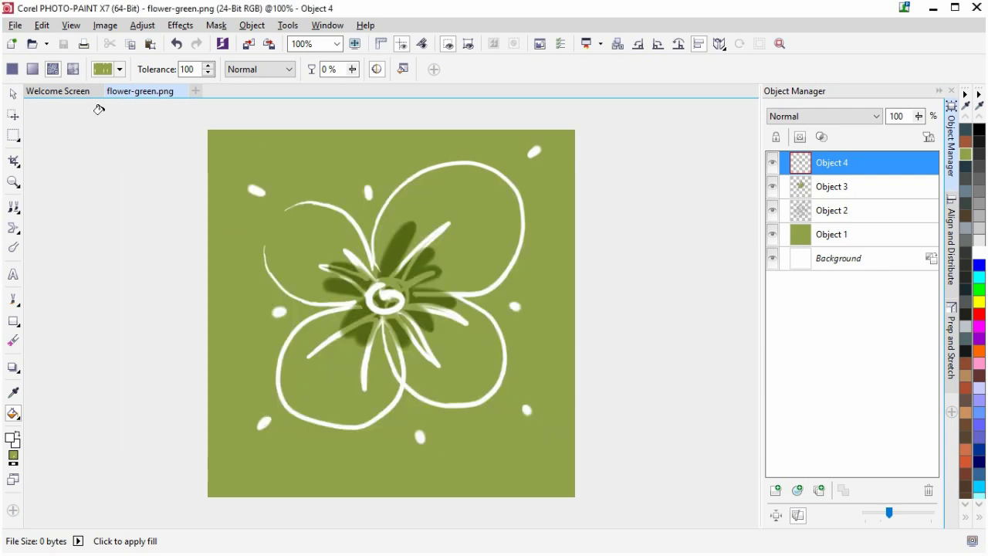
Create a new landscape A4 image.
click(12, 44)
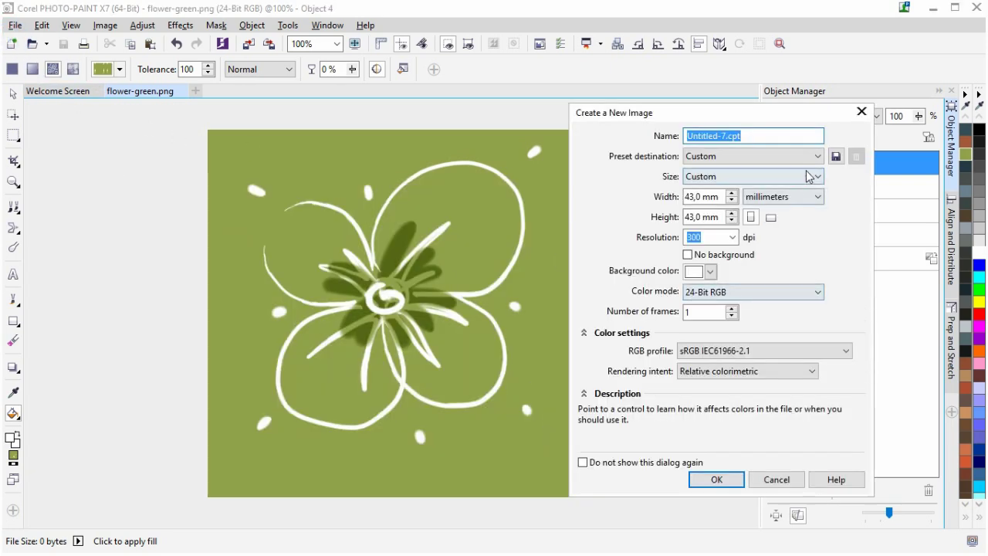
click(769, 175)
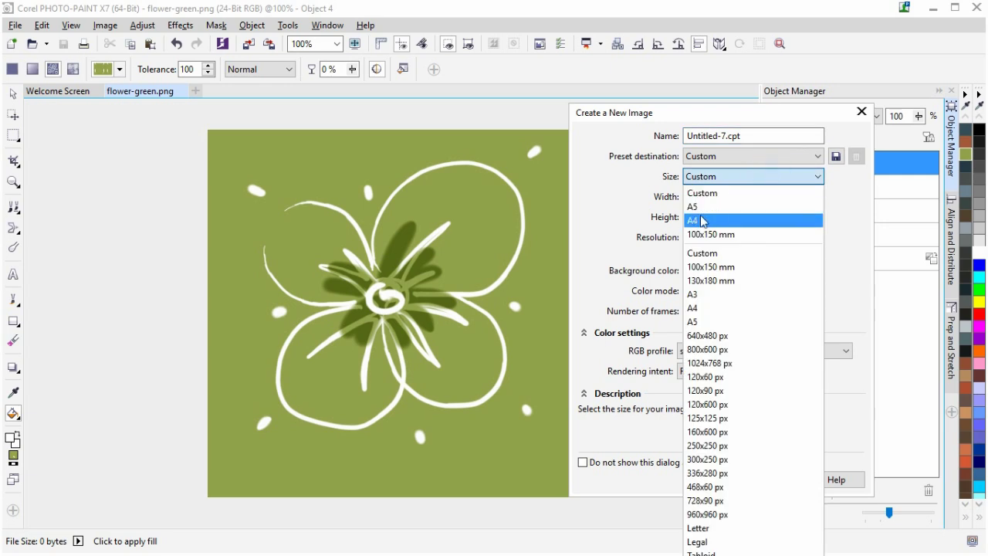
click(702, 221)
click(775, 219)
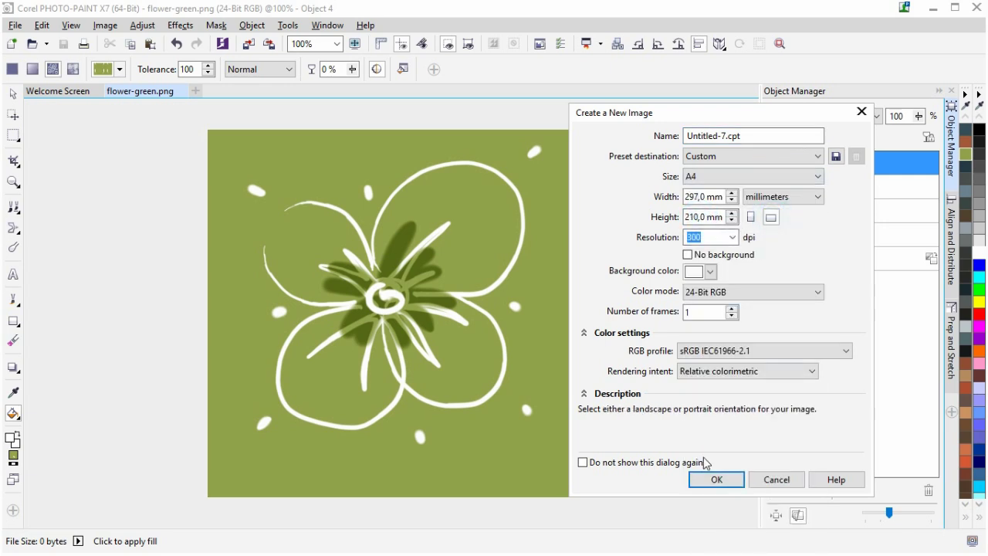
click(705, 479)
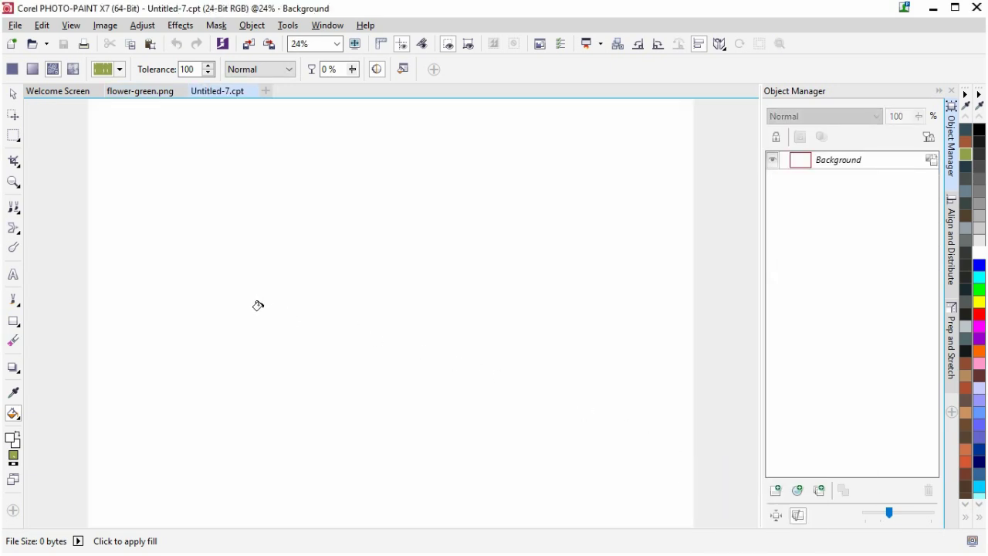
Add a new object and fill it with the flower-green pattern.
click(775, 491)
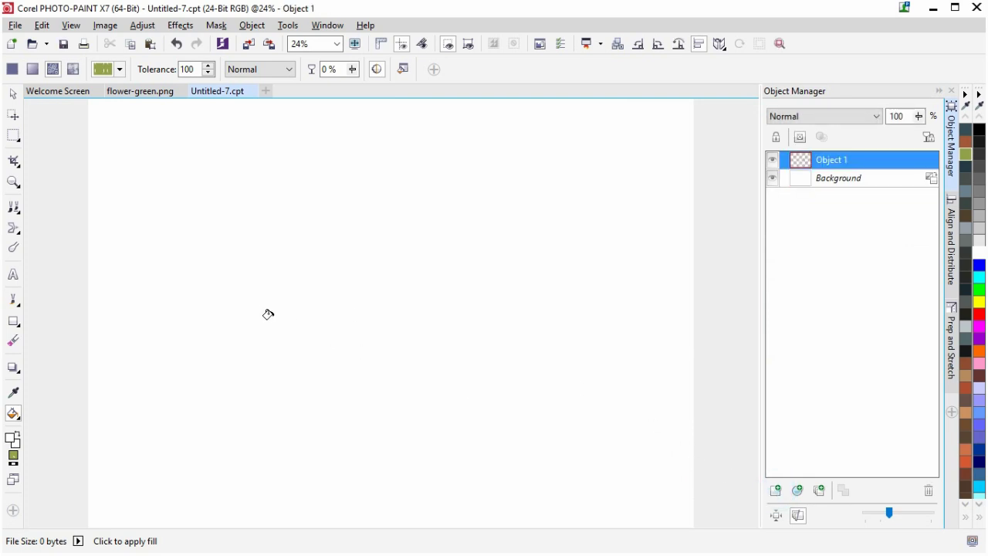
click(281, 323)
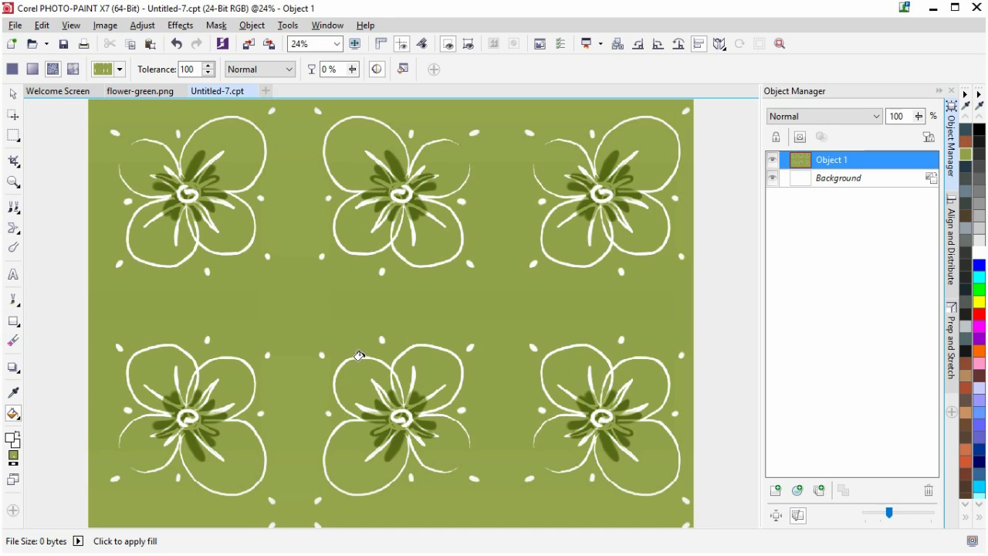
click(17, 415)
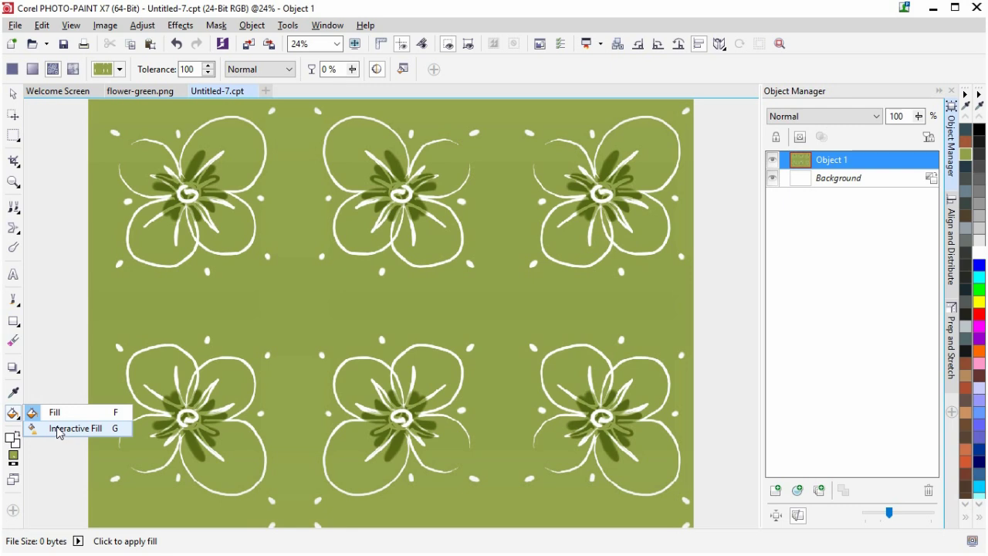
Apply an interactive pattern fill with a large rotated tile, undoing the first attempt.
click(60, 432)
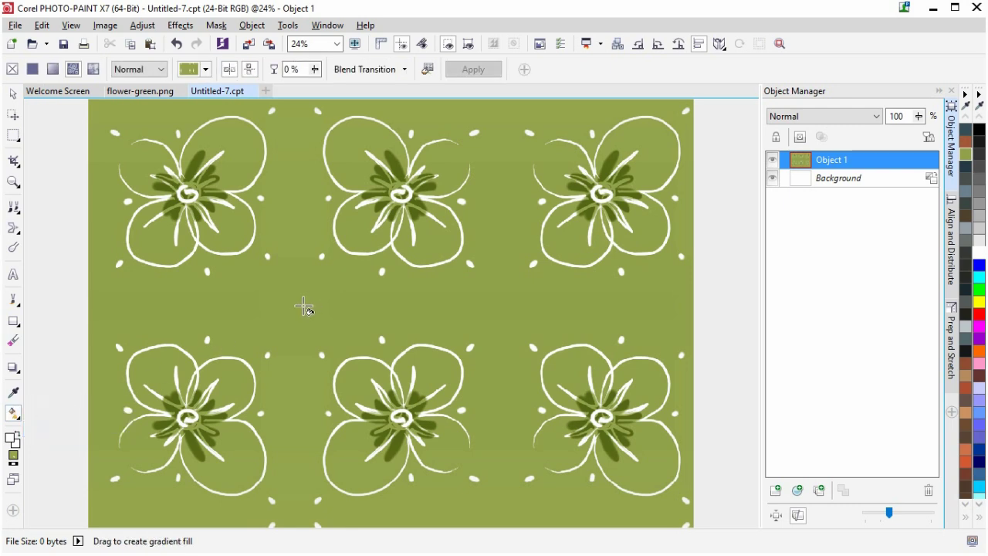
drag(291, 272, 314, 293)
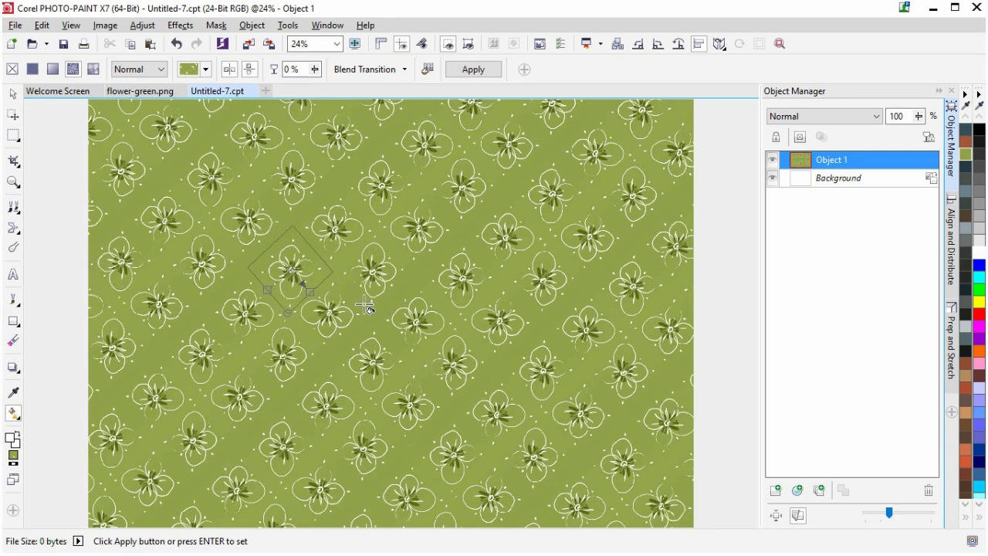
key(ctrl+z)
click(236, 263)
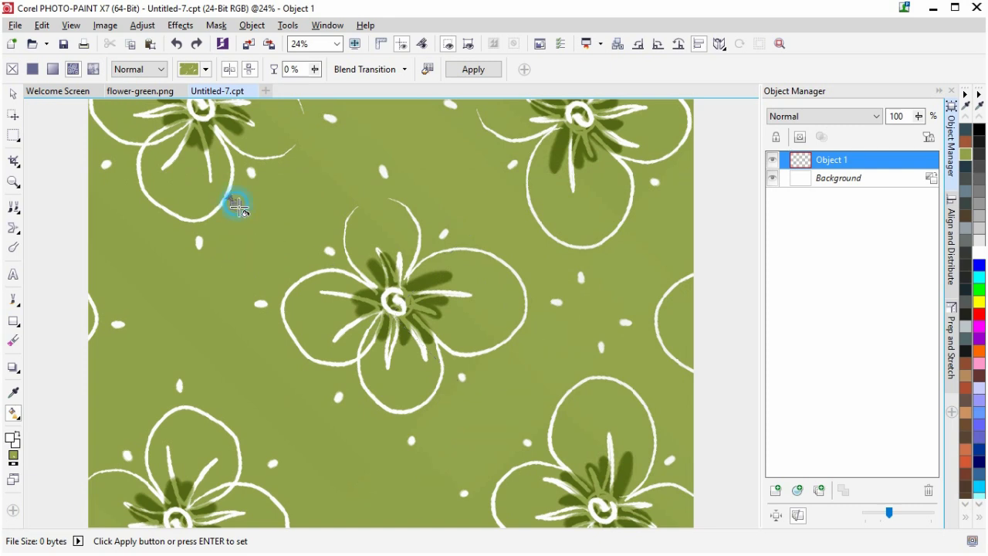
drag(238, 205, 270, 250)
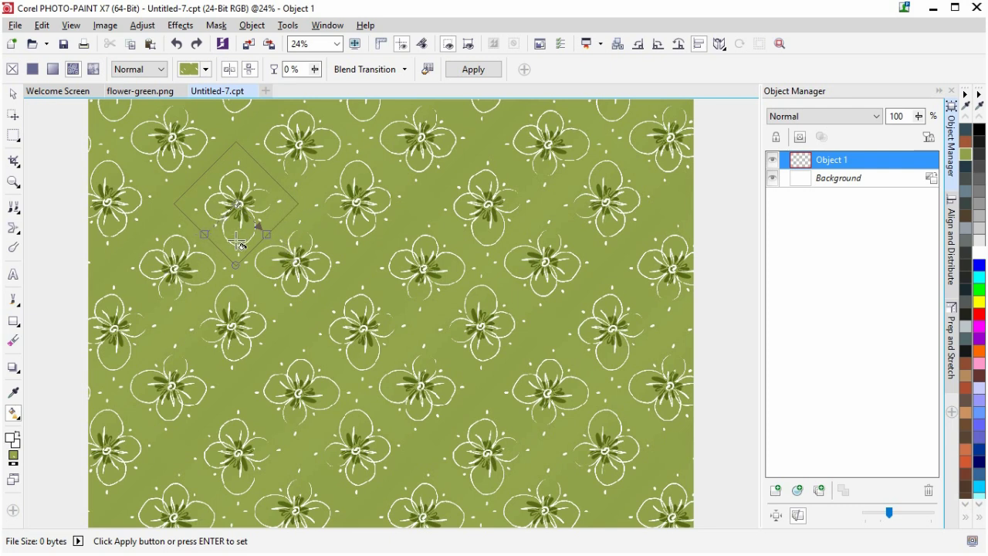
Shrink and reposition the tile so smaller flowers repeat in rotated rows.
drag(238, 243, 365, 243)
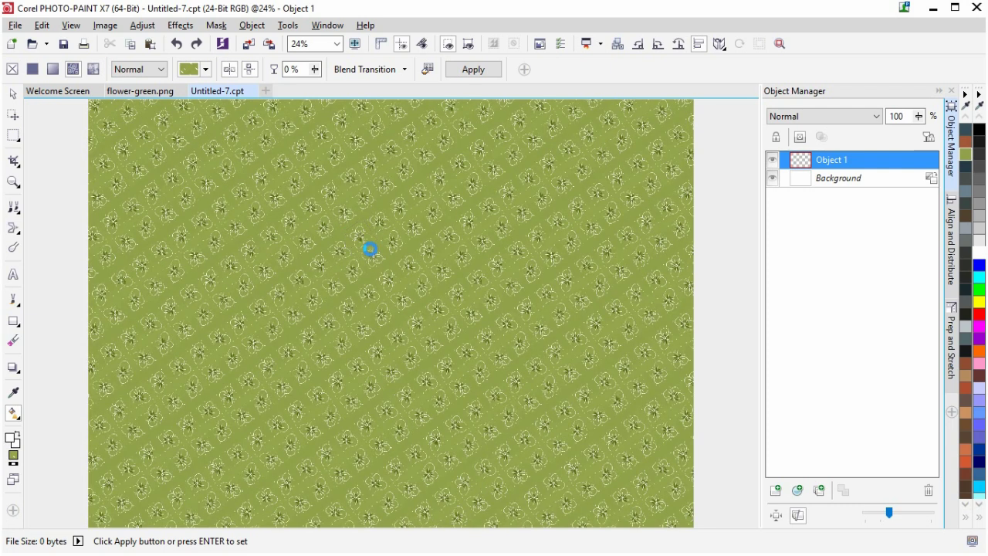
click(405, 227)
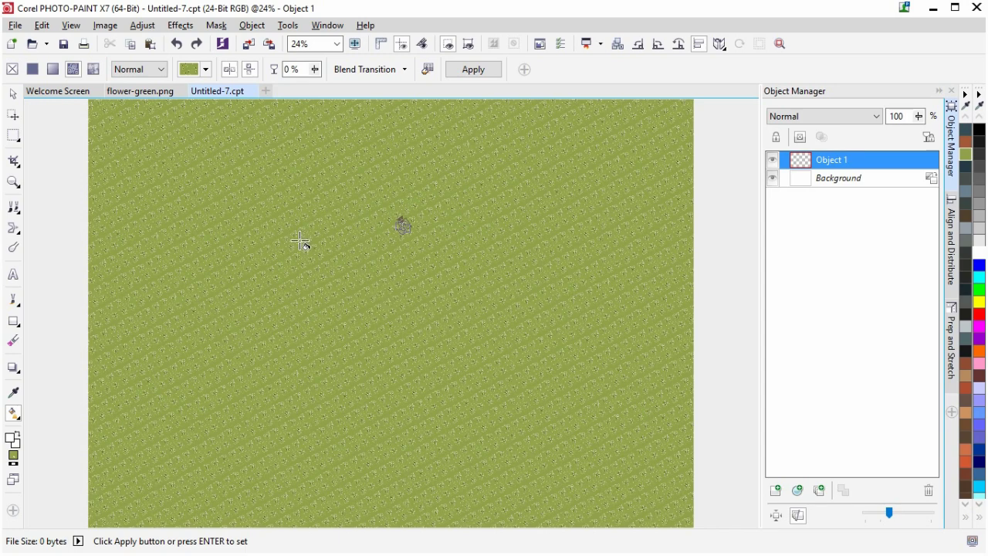
drag(301, 243, 314, 257)
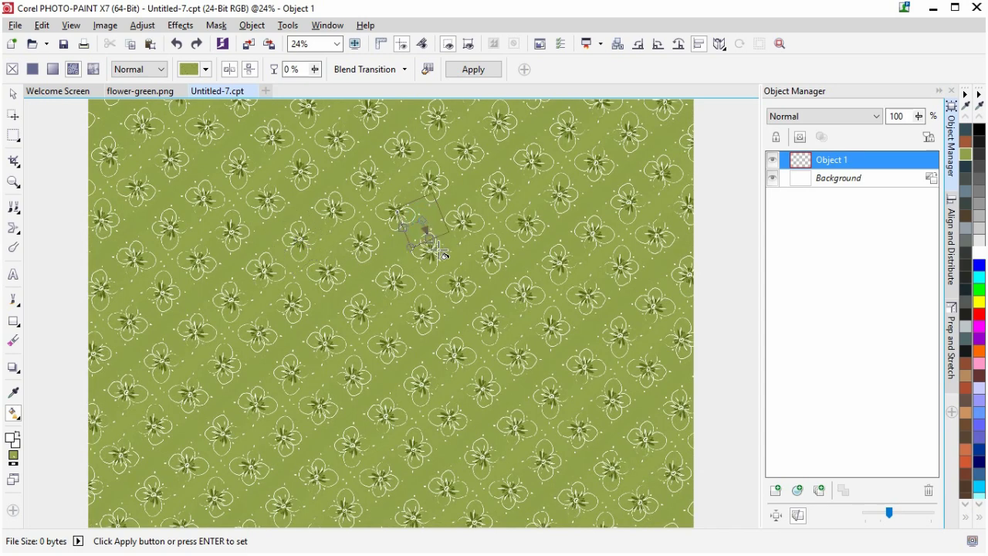
click(431, 235)
click(473, 239)
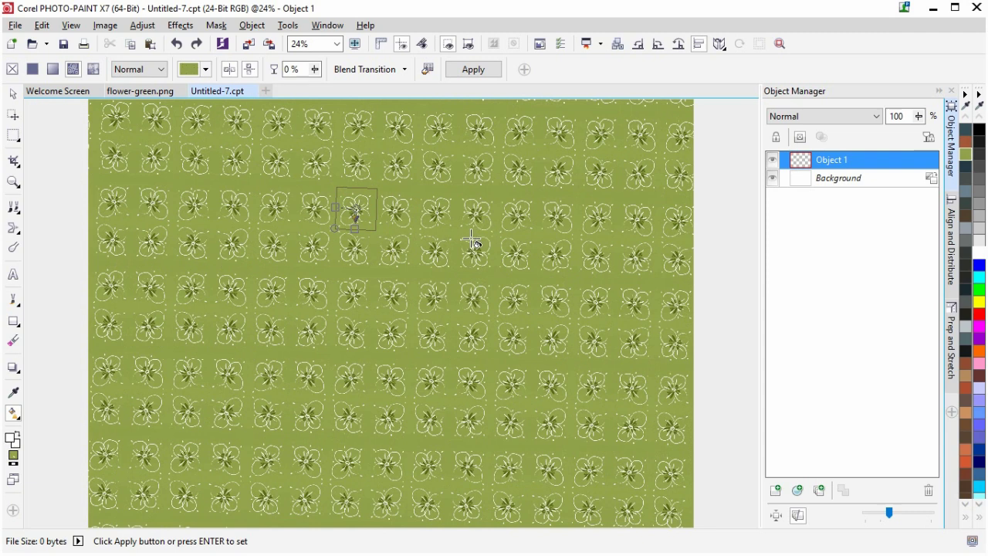